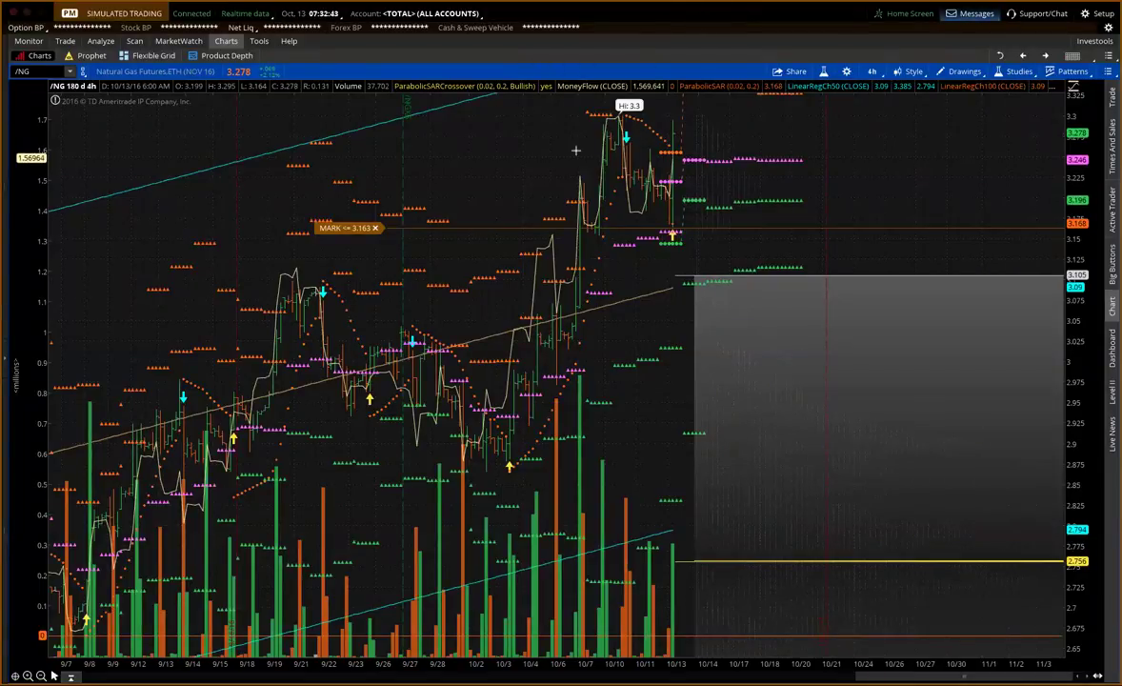
Mark price levels on the /NG 4h chart with horizontal red arrows at about 3.295, 3.22 and 3.247.
left_click(549, 119)
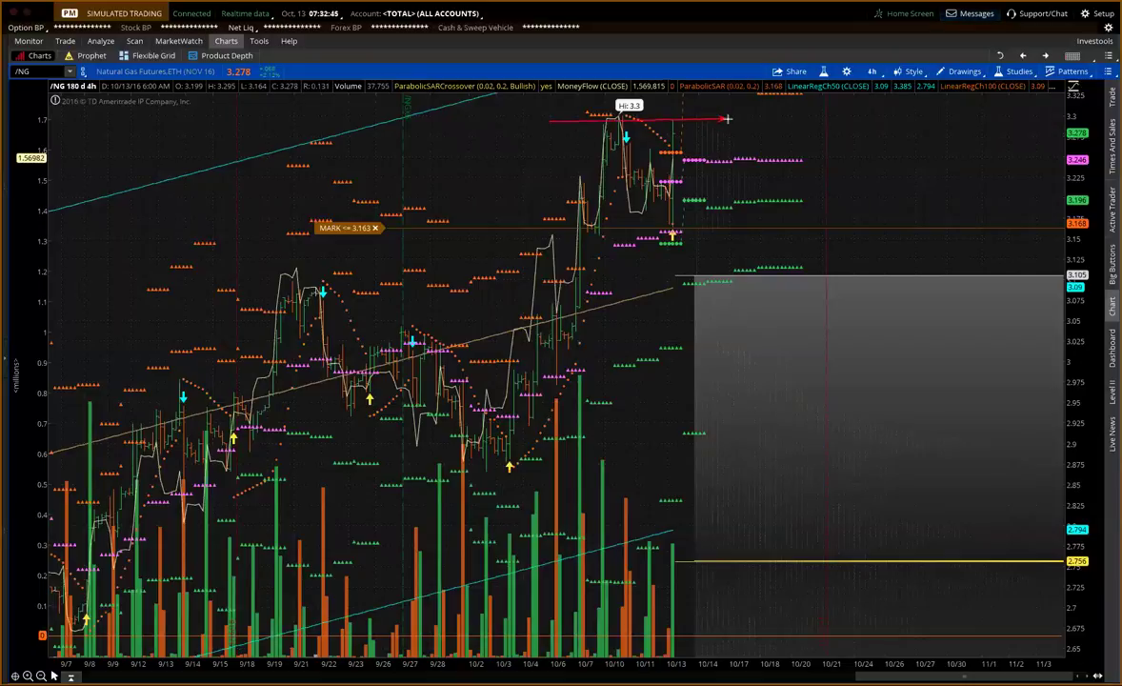
left_click(727, 119)
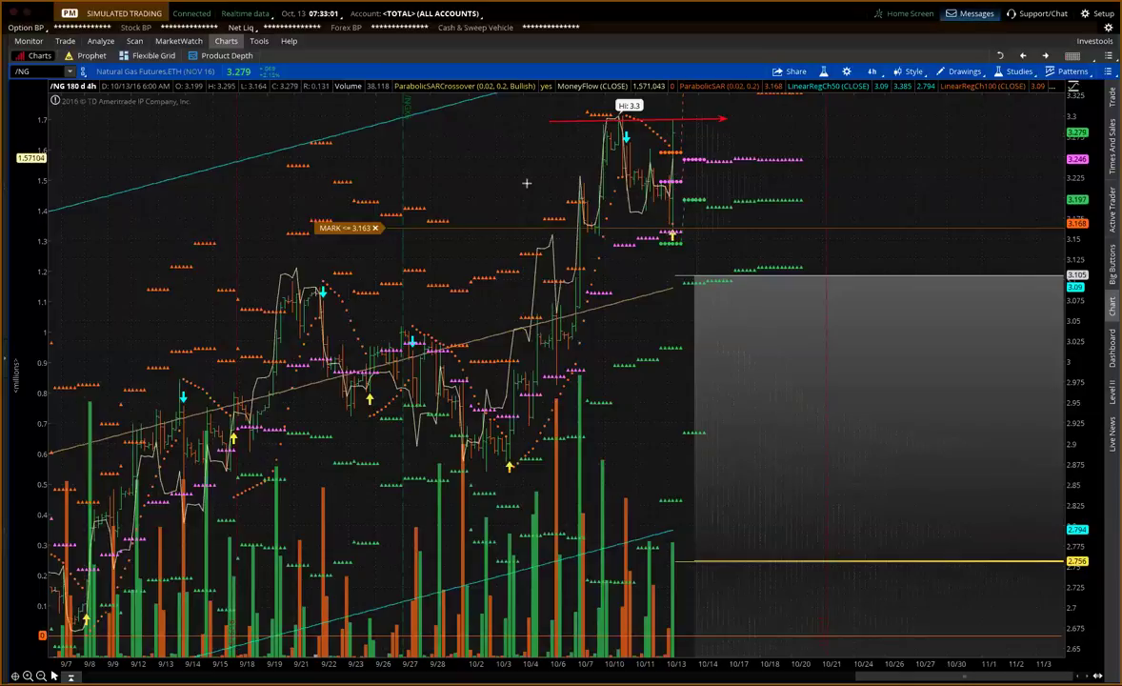
left_click_drag(527, 179, 734, 180)
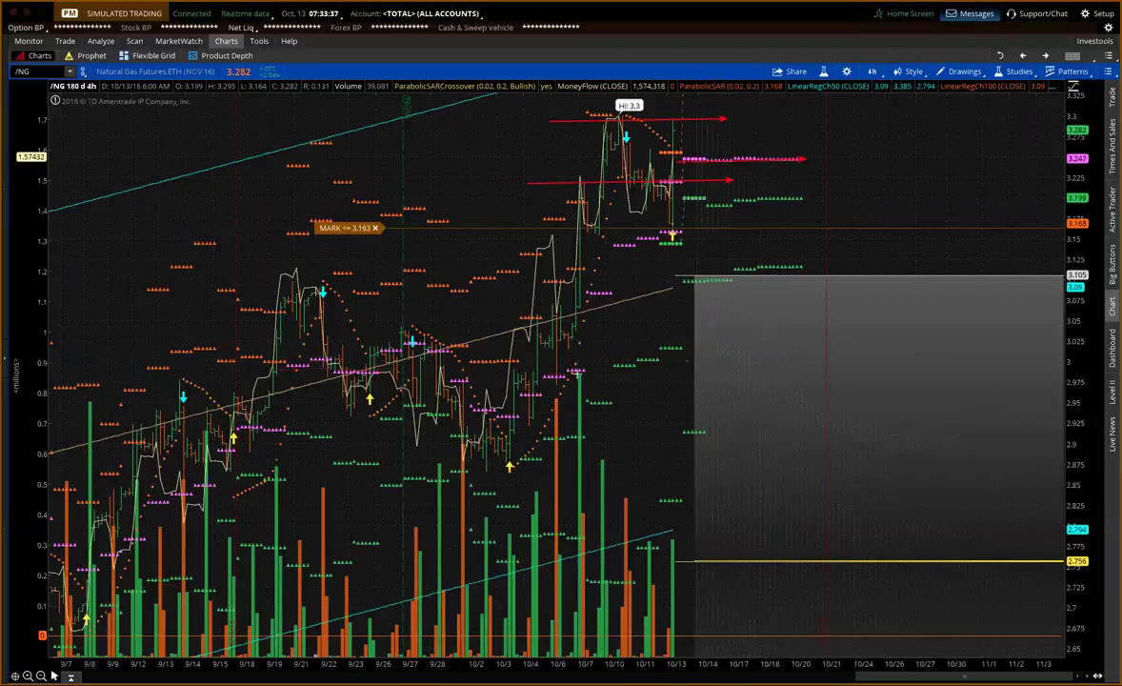
left_click_drag(259, 340, 975, 343)
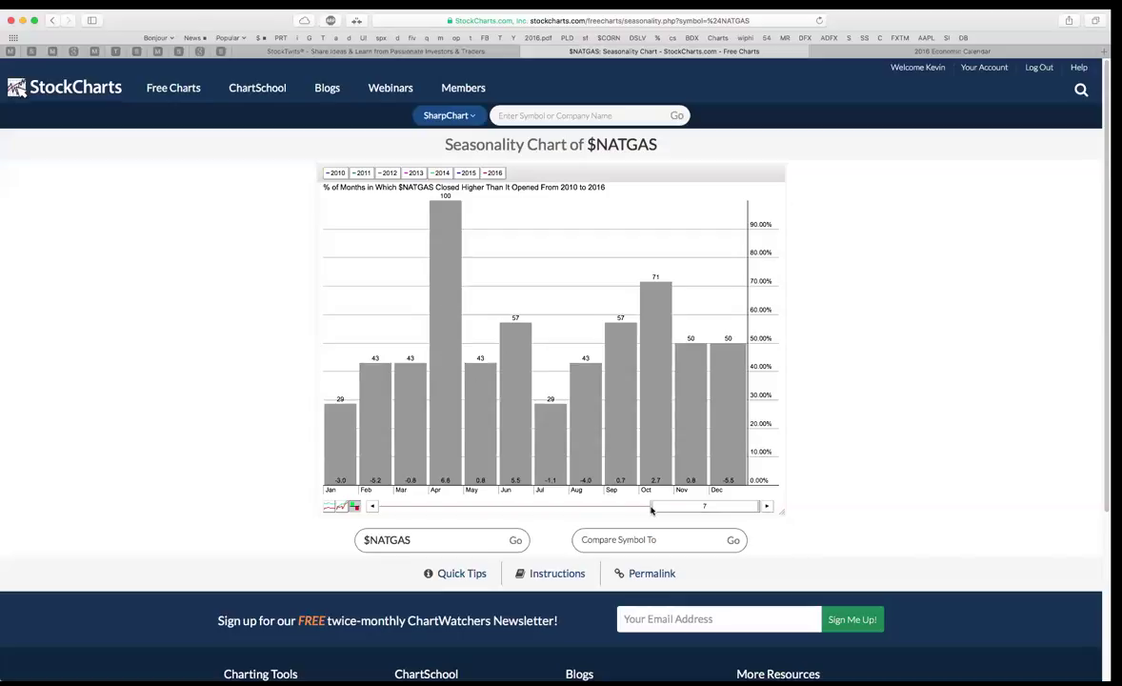
On the StockCharts $NATGAS seasonality page, examine the monthly percentages for 2001–2016 and for 2011–2016.
left_click_drag(652, 510, 531, 505)
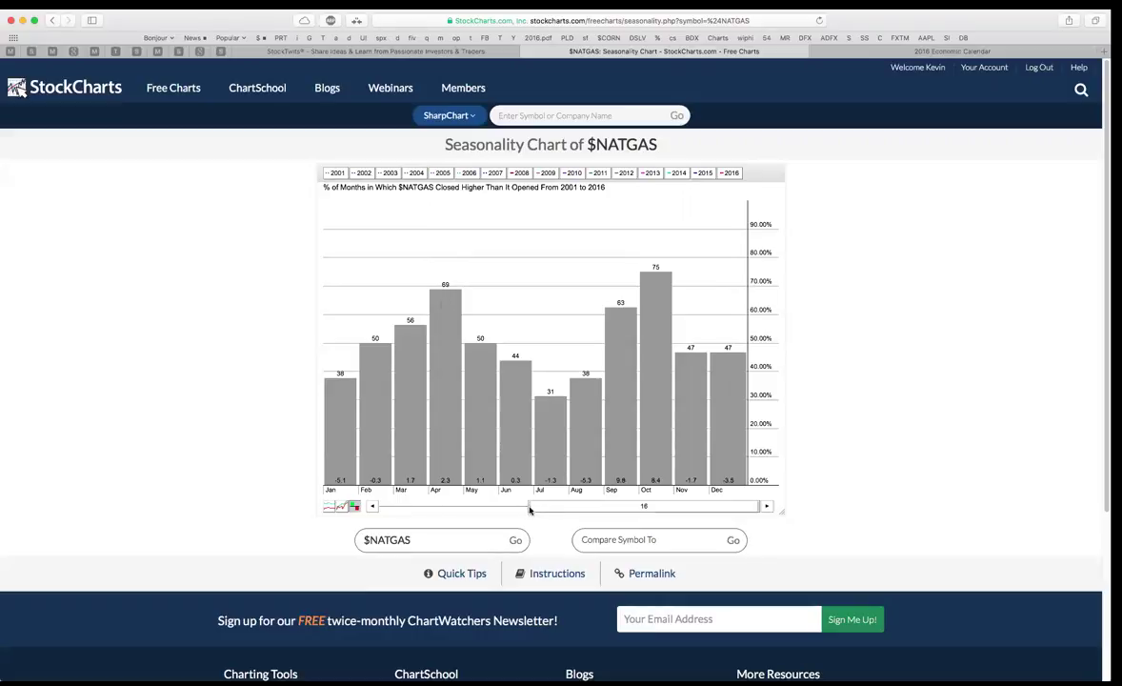
left_click_drag(533, 509, 661, 509)
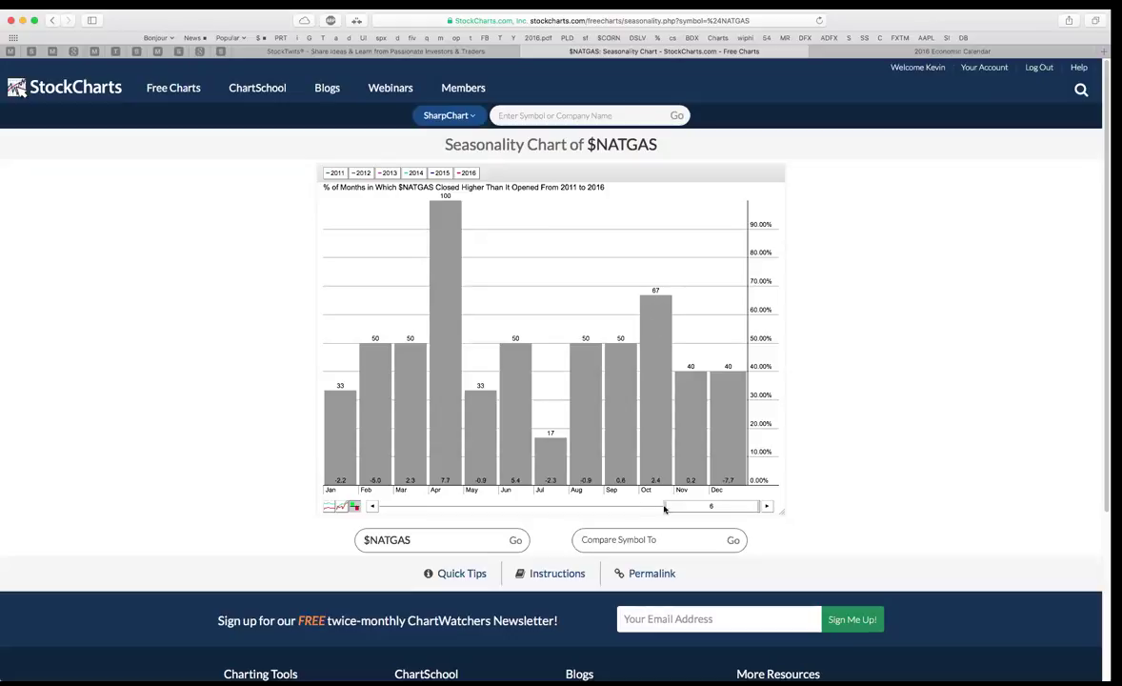
mouse_move(664, 509)
left_mouse_down()
mouse_move(728, 506)
mouse_move(667, 506)
left_mouse_up()
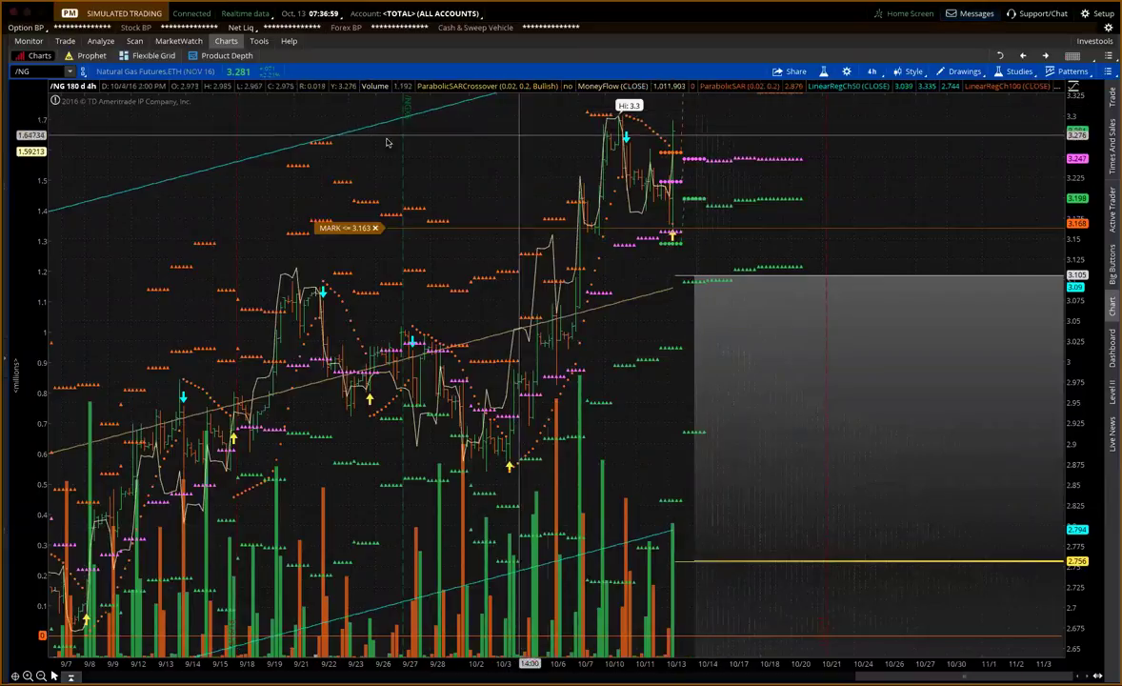
Switch the thinkorswim chart's symbol to /CL to show crude oil futures.
type("/C")
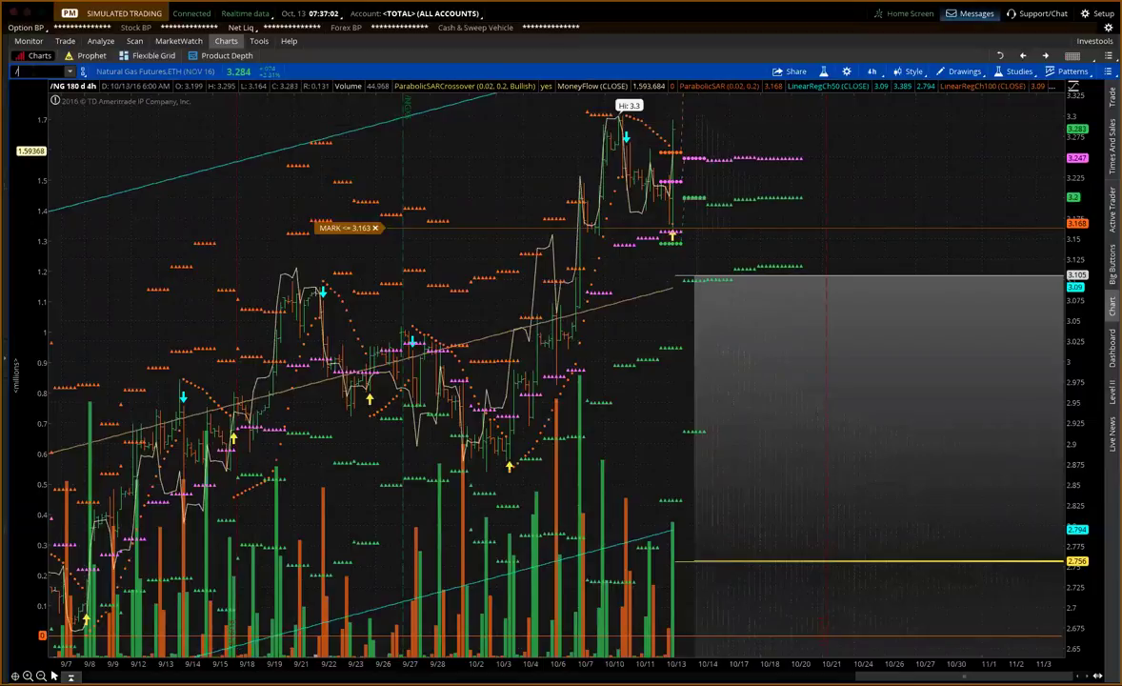
type("L")
key("Return")
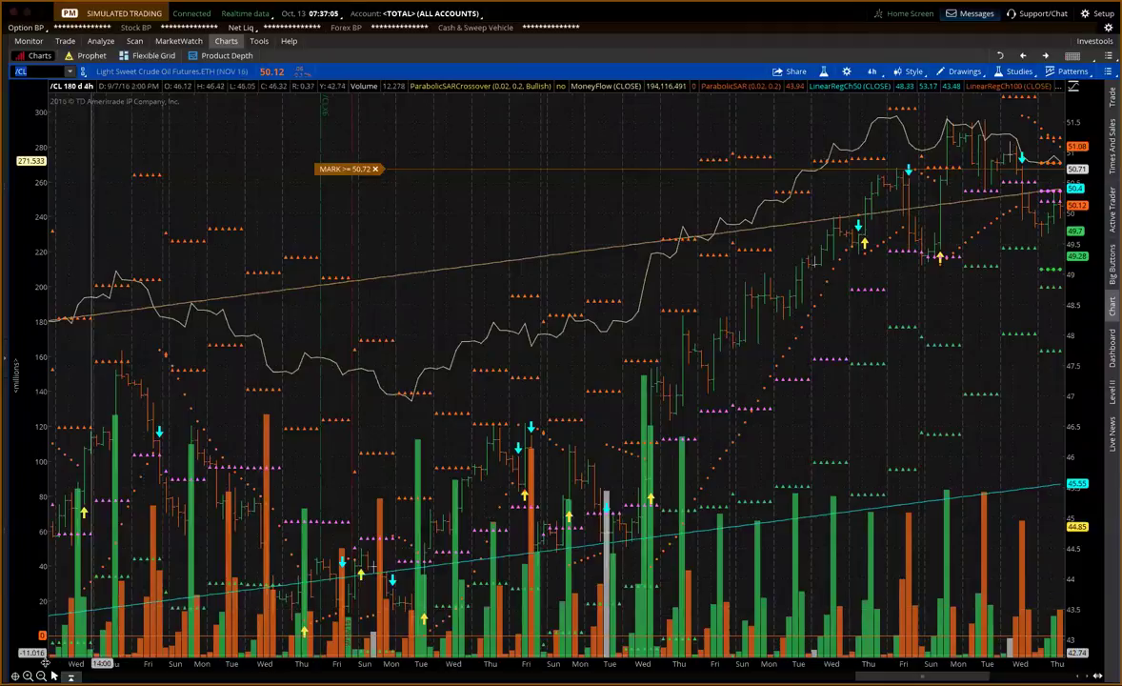
left_click(53, 674)
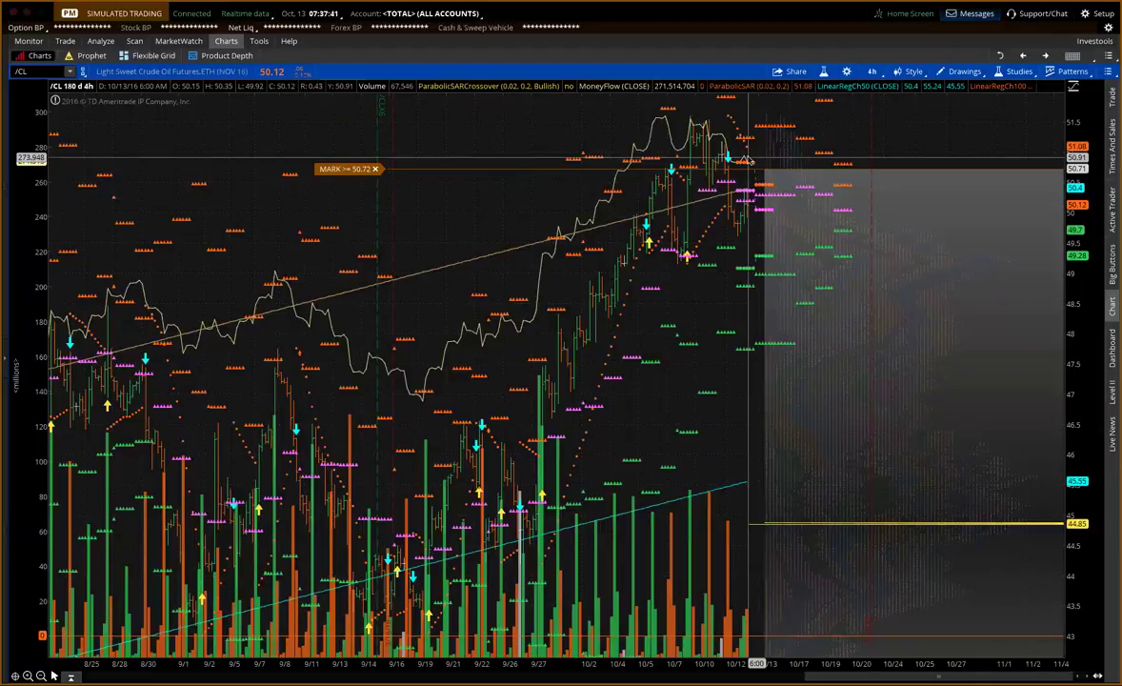
Split the chart area into a grid of two side-by-side charts and load /NG in the first one.
left_click(1091, 59)
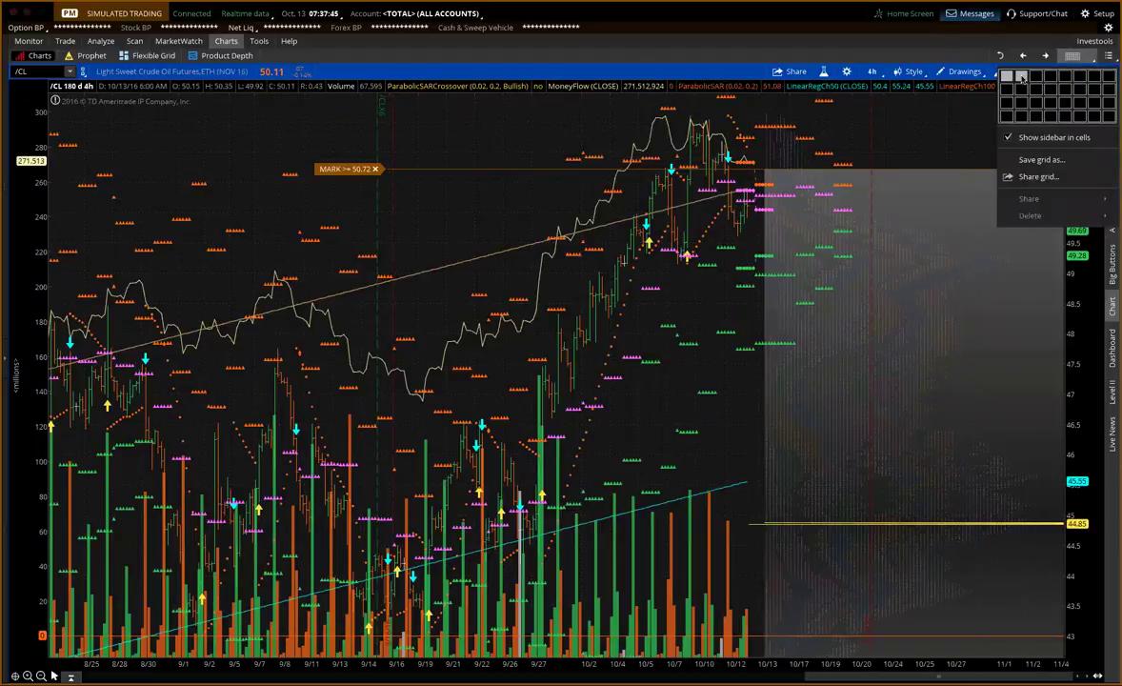
left_click(1021, 76)
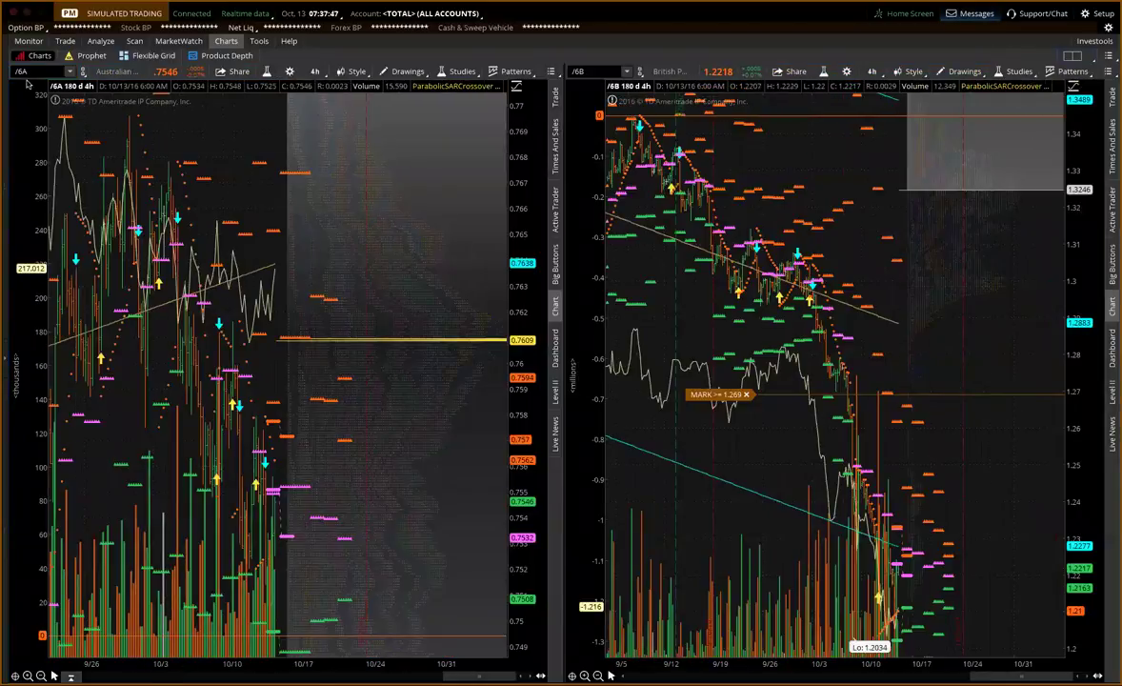
type("/NG")
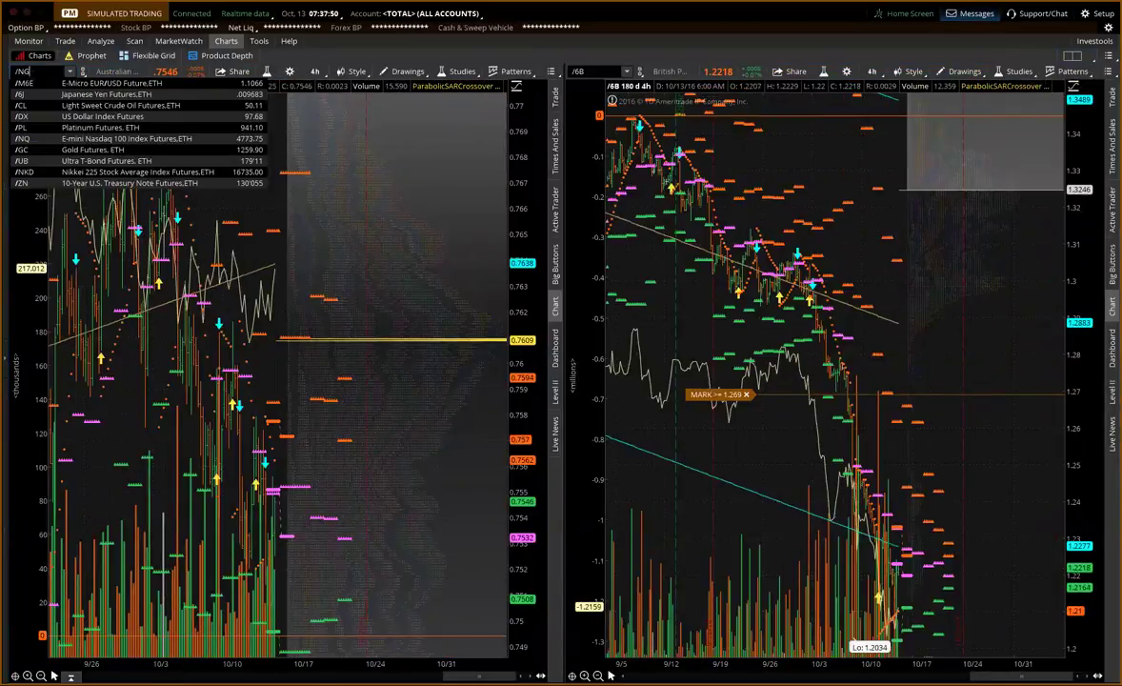
key("Return")
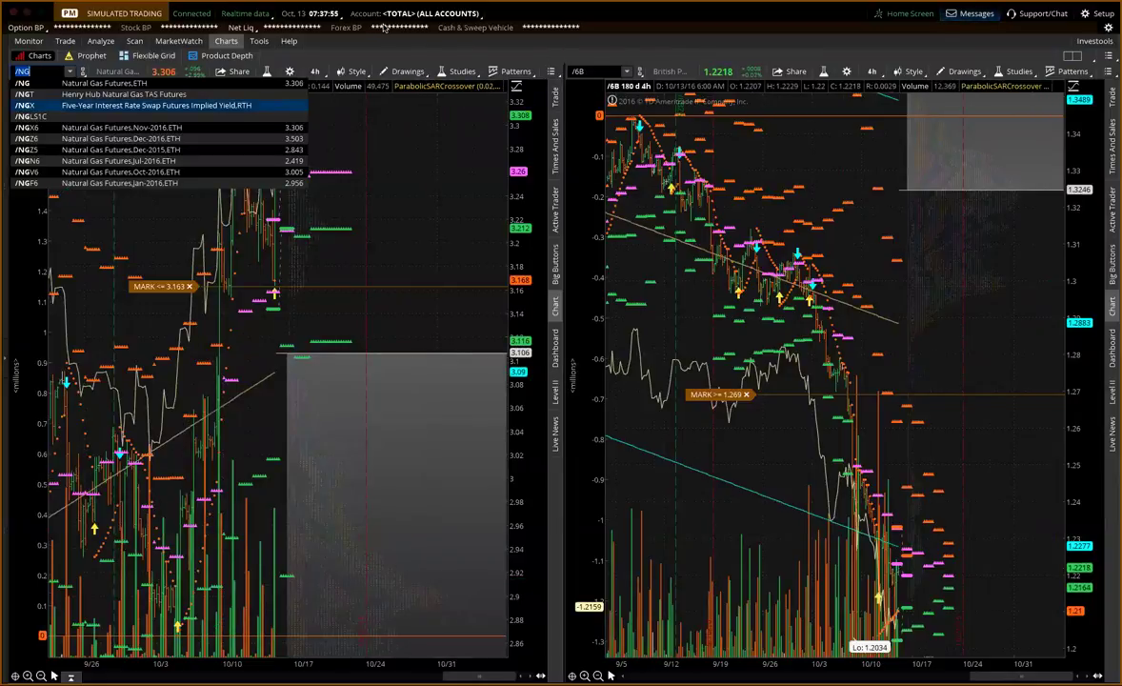
Load /CL in the second chart of the grid.
left_click(595, 71)
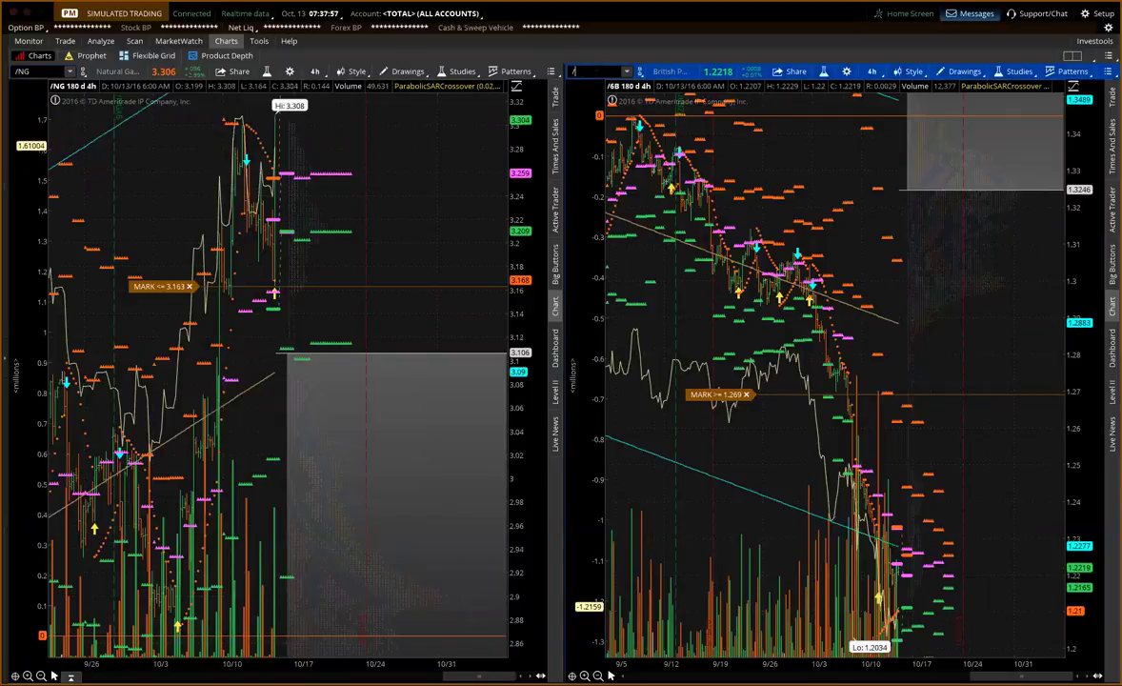
type("/CL")
key("Return")
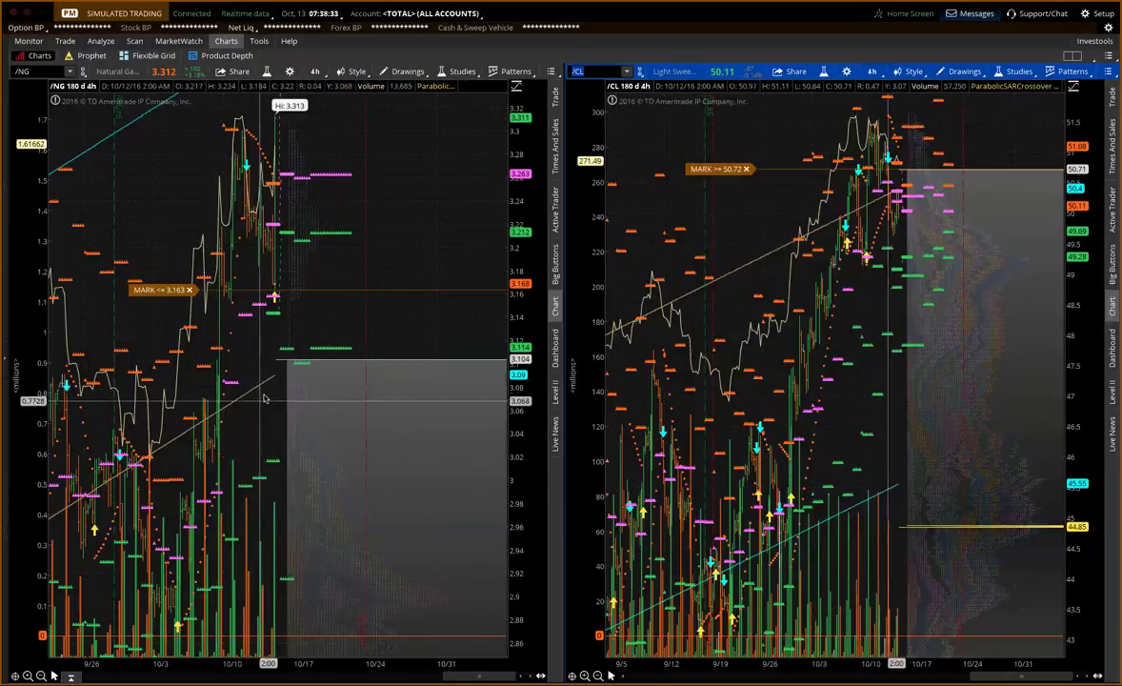
Set both the /NG and /CL charts to the 20 D : 2h time frame.
left_click(314, 71)
left_click(298, 194)
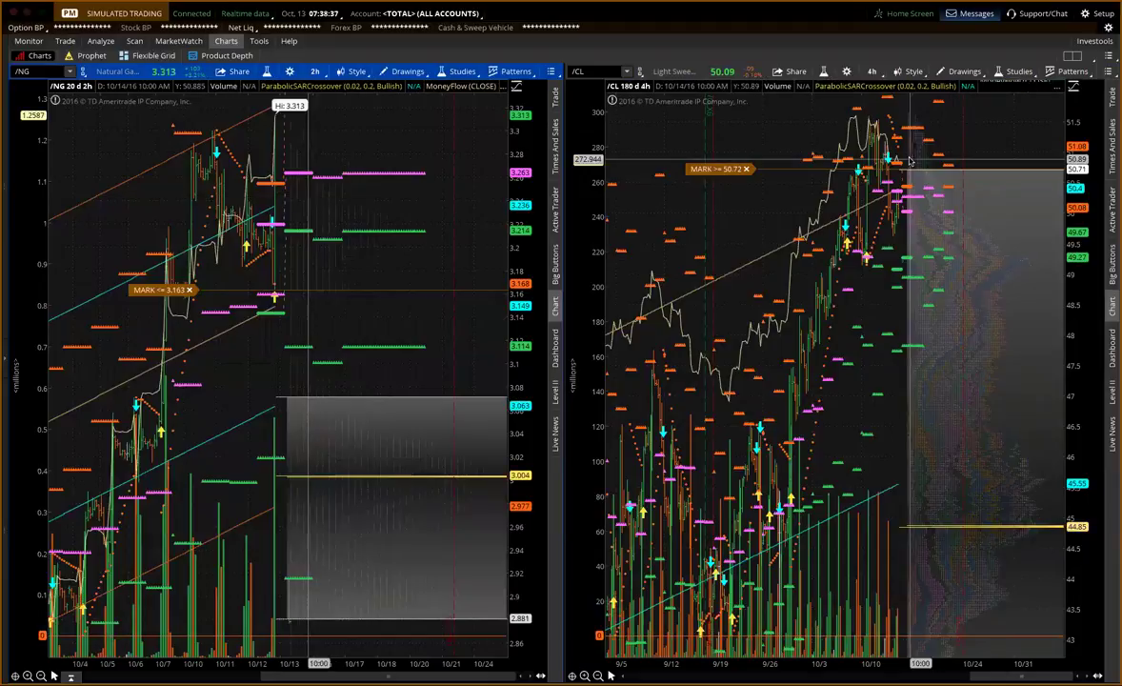
left_click(871, 71)
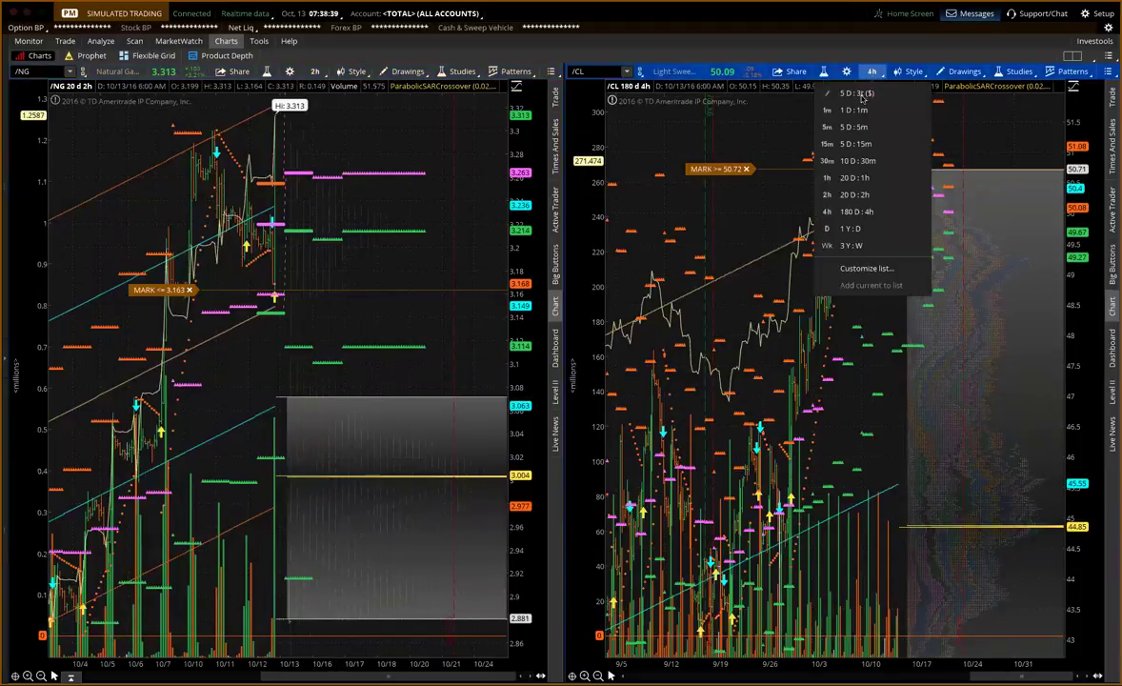
left_click(857, 194)
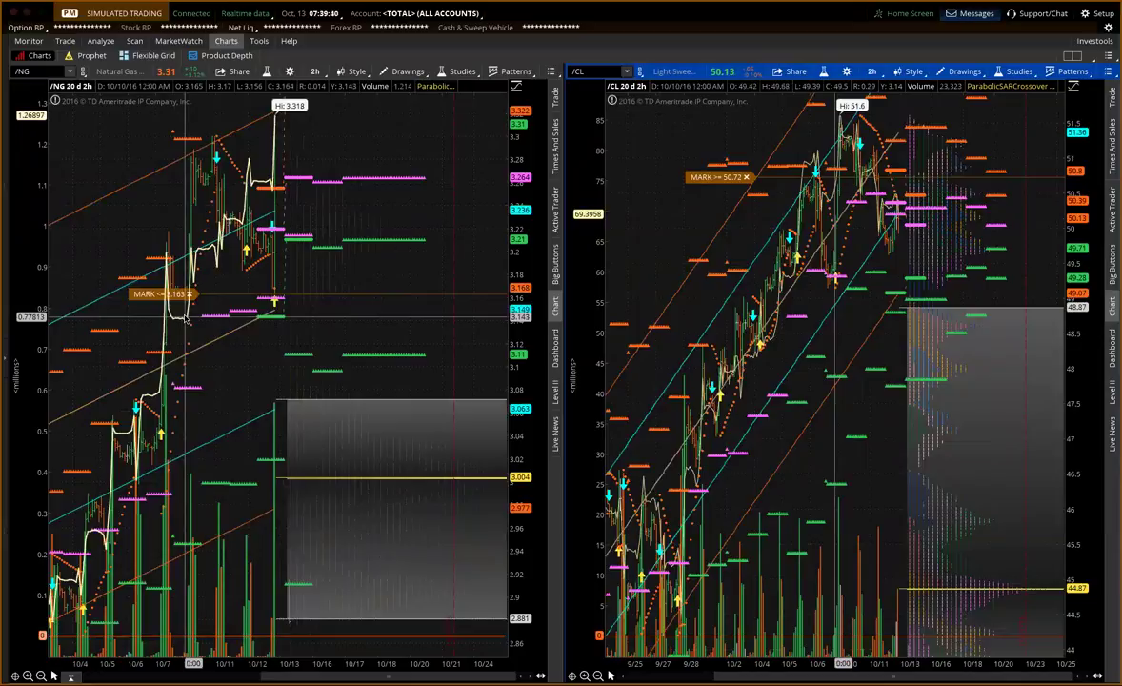
Set the /NG chart to the daily 1 Y : D time frame.
left_click(314, 71)
left_click(294, 232)
left_click_drag(411, 223, 259, 226)
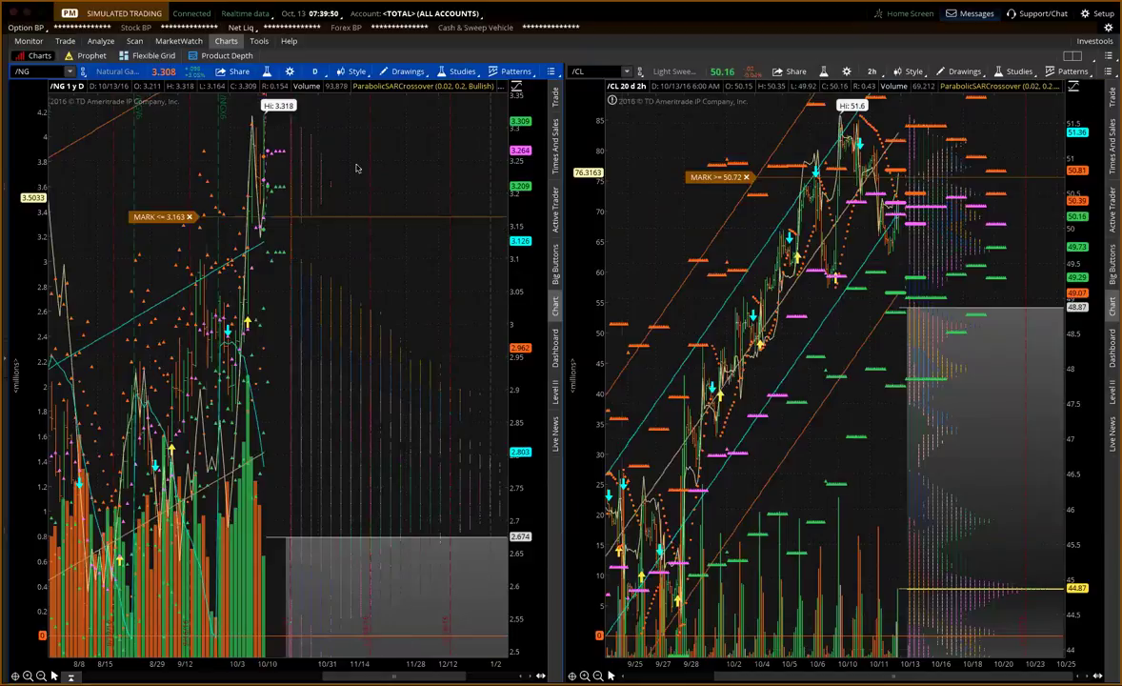
left_click_drag(151, 191, 280, 190)
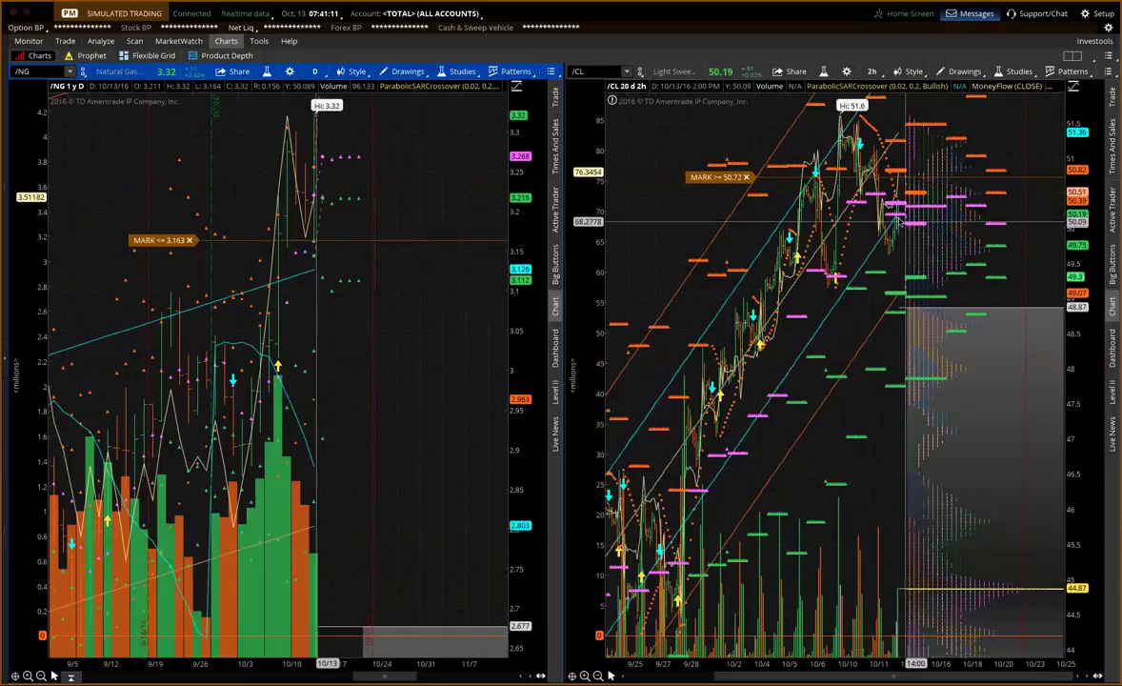
Examine recent price action on the /CL chart at 10 D : 30m and at 20 D : 1h.
left_click(872, 72)
left_click(857, 160)
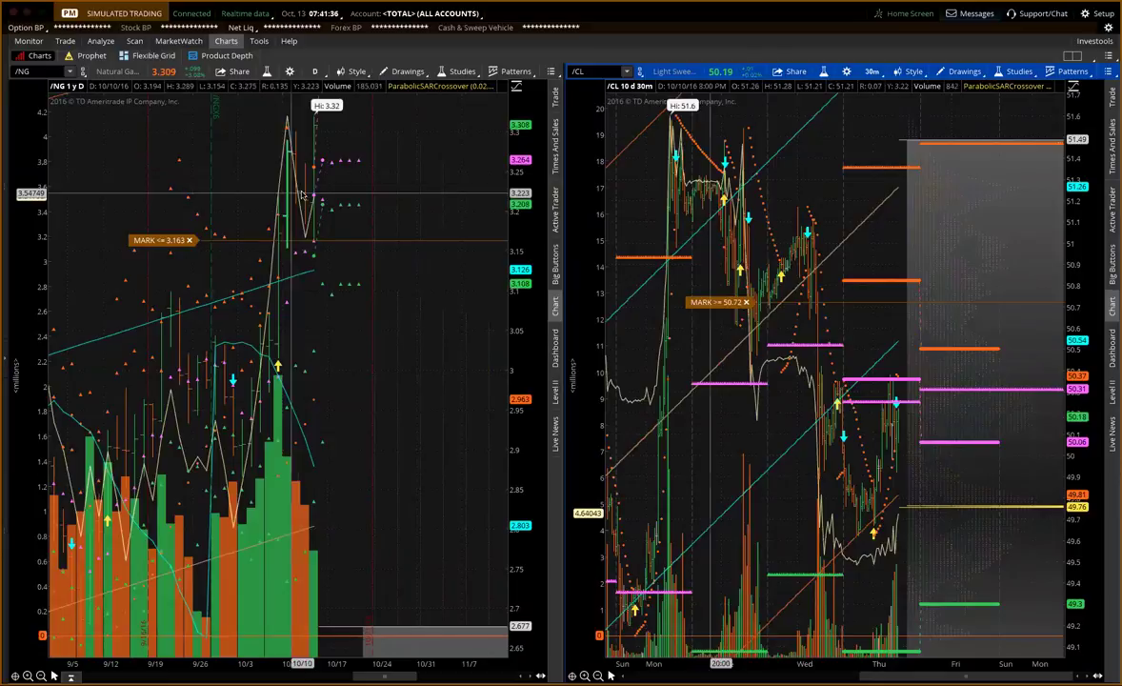
left_click(873, 73)
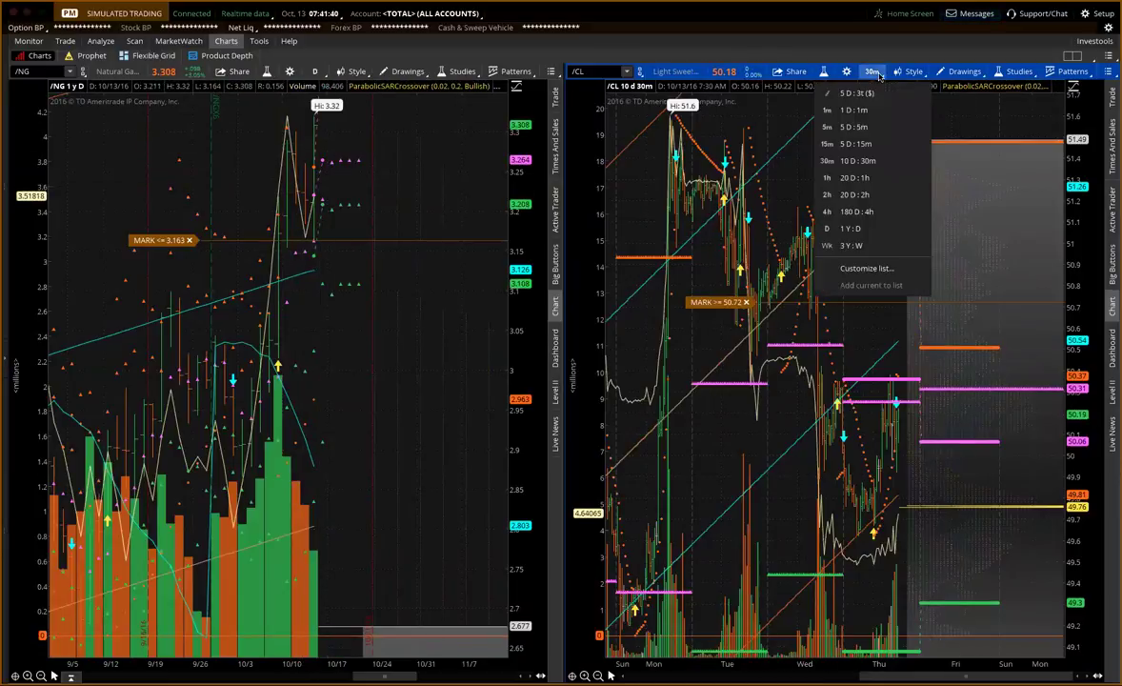
left_click(857, 181)
left_click_drag(743, 158, 933, 162)
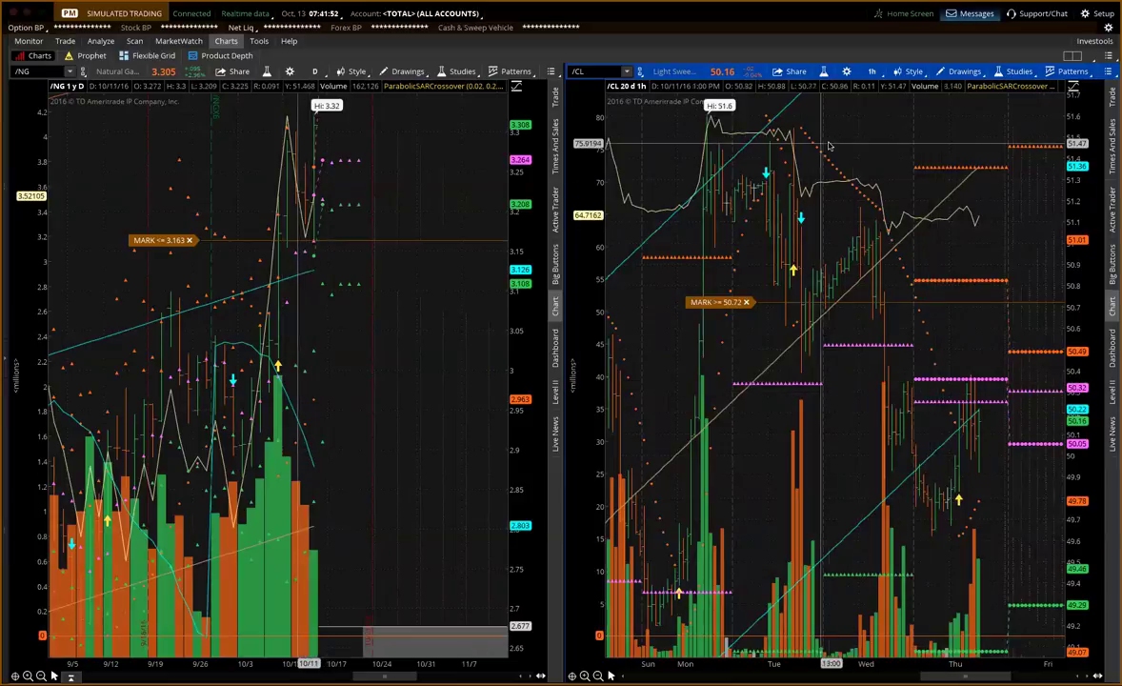
Set the /CL chart to the 20 D : 2h time frame and focus on October's price bars.
left_click(872, 71)
left_click(843, 180)
left_click_drag(724, 143, 991, 136)
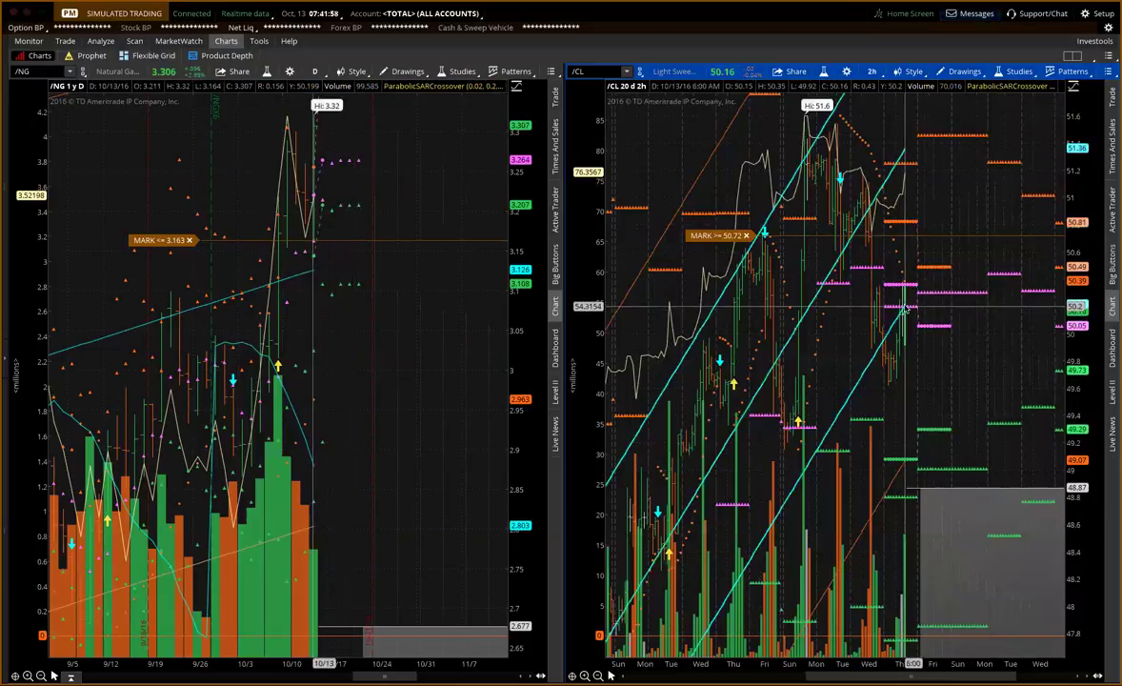